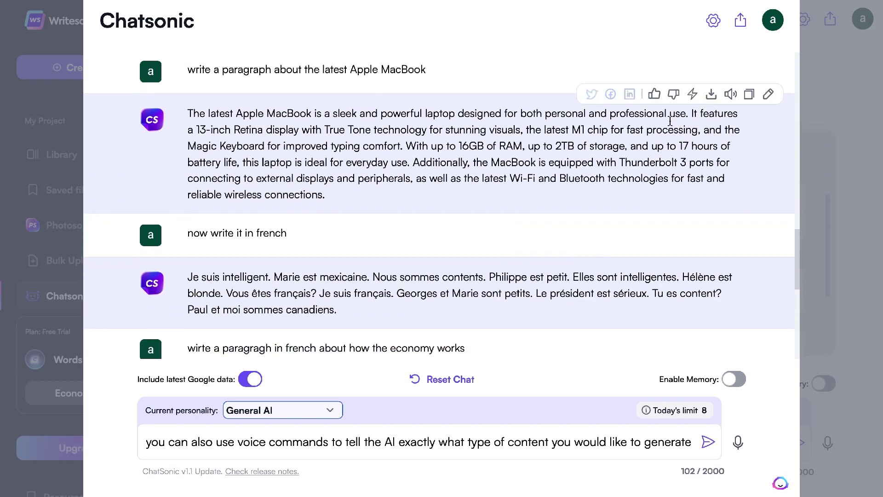
{"action": "left_click", "coordinate": [768, 94]}
{"action": "key", "text": "ctrl+a"}
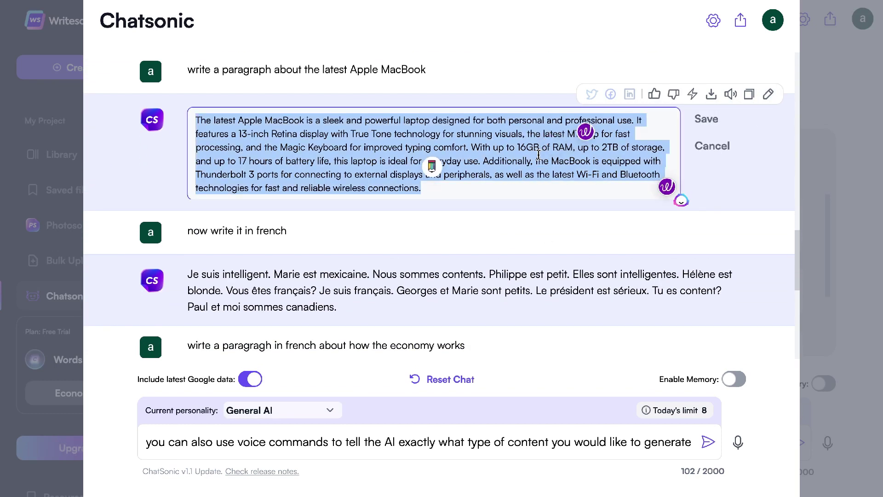
{"action": "left_click", "coordinate": [711, 146]}
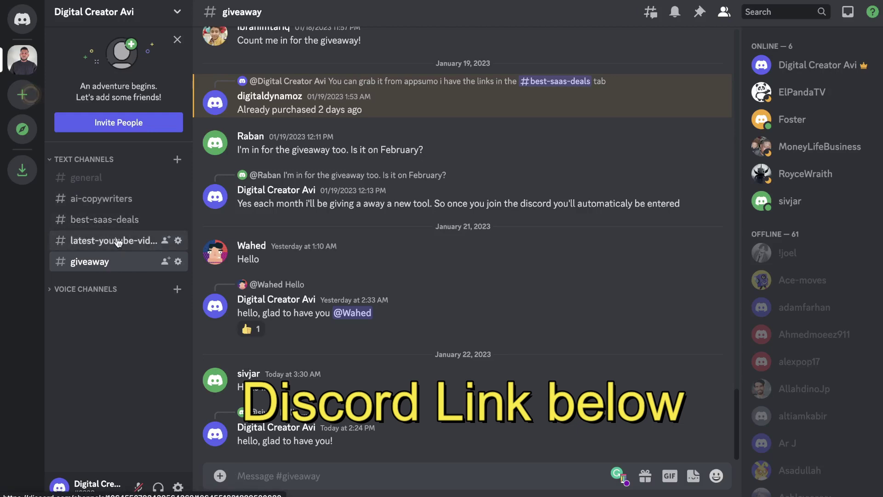
Browse the Discord server's ai-copywriters, best-saas-deals, latest-youtube-video and giveaway channels.
{"action": "left_click", "coordinate": [124, 200]}
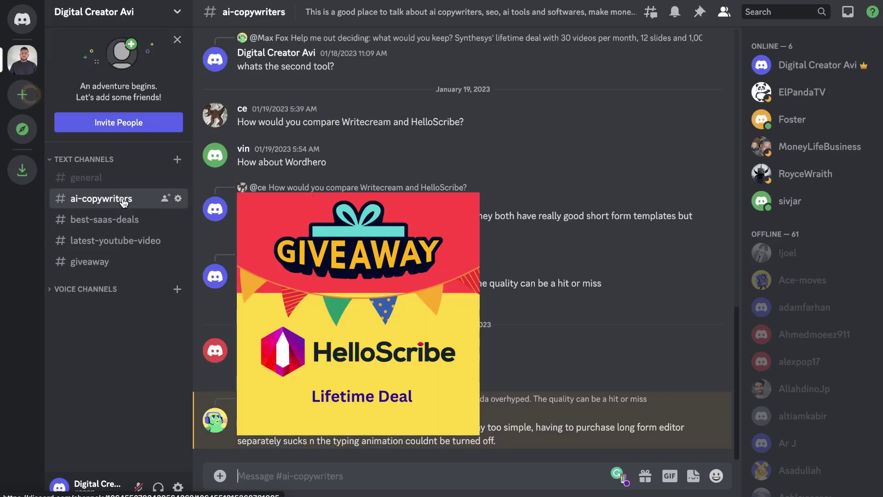
{"action": "left_click", "coordinate": [120, 219]}
{"action": "left_click", "coordinate": [121, 240]}
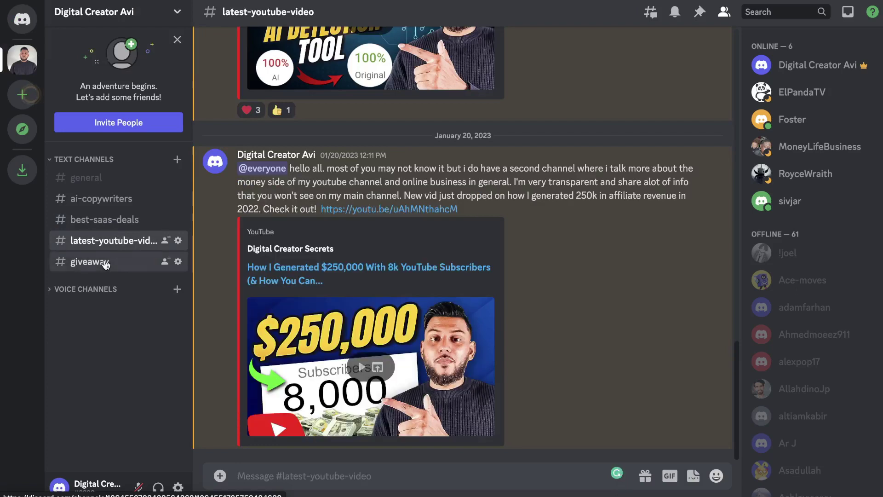
{"action": "left_click", "coordinate": [106, 263]}
{"action": "left_click", "coordinate": [117, 199]}
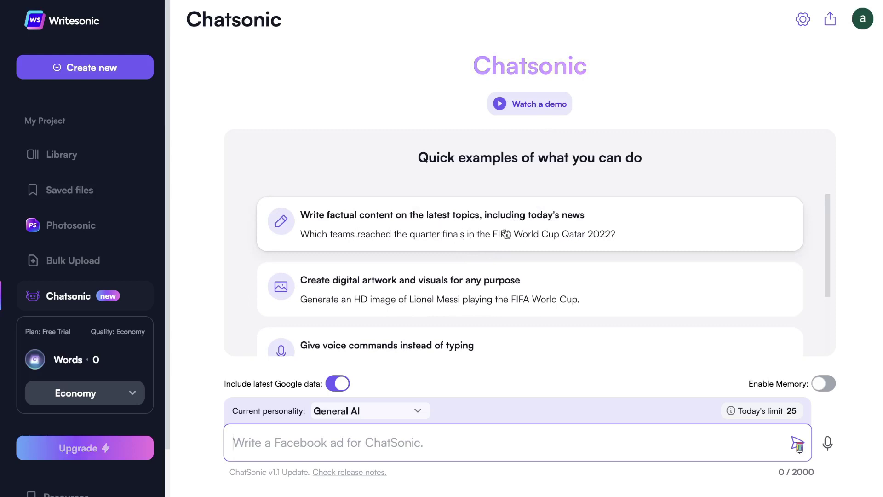
Look through Chatsonic's quick examples covering factual content, digital artwork, voice commands and use cases.
{"action": "scroll", "coordinate": [536, 233], "scroll_direction": "down", "scroll_amount": 1}
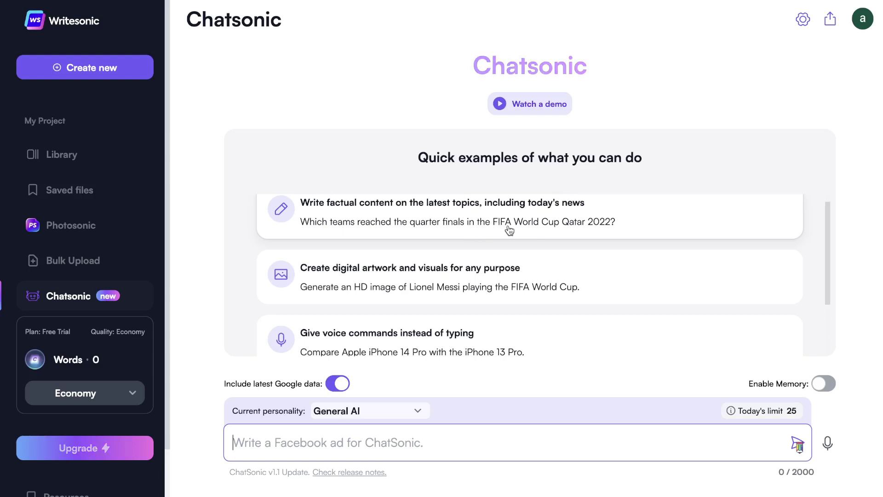
{"action": "scroll", "coordinate": [506, 228], "scroll_direction": "up", "scroll_amount": 1}
{"action": "scroll", "coordinate": [461, 240], "scroll_direction": "down", "scroll_amount": 2}
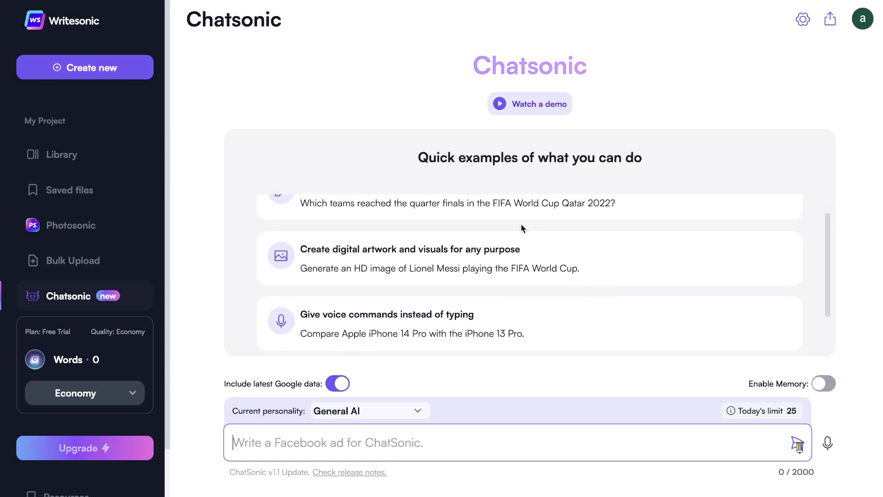
{"action": "scroll", "coordinate": [339, 276], "scroll_direction": "down", "scroll_amount": 2}
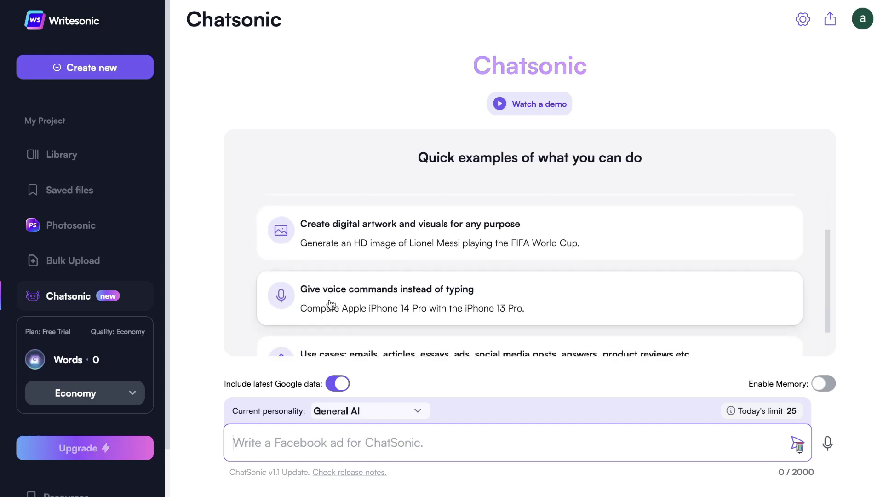
{"action": "scroll", "coordinate": [338, 303], "scroll_direction": "down", "scroll_amount": 2}
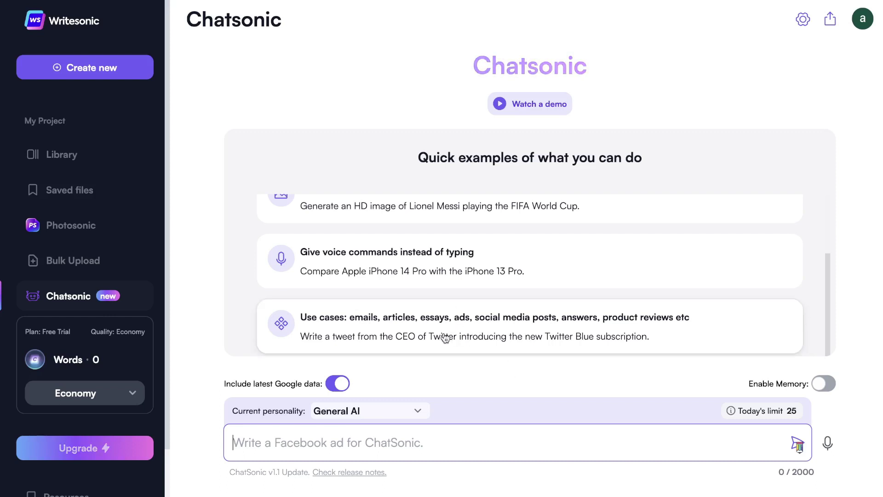
{"action": "scroll", "coordinate": [469, 332], "scroll_direction": "up", "scroll_amount": 1}
{"action": "scroll", "coordinate": [389, 229], "scroll_direction": "up", "scroll_amount": 2}
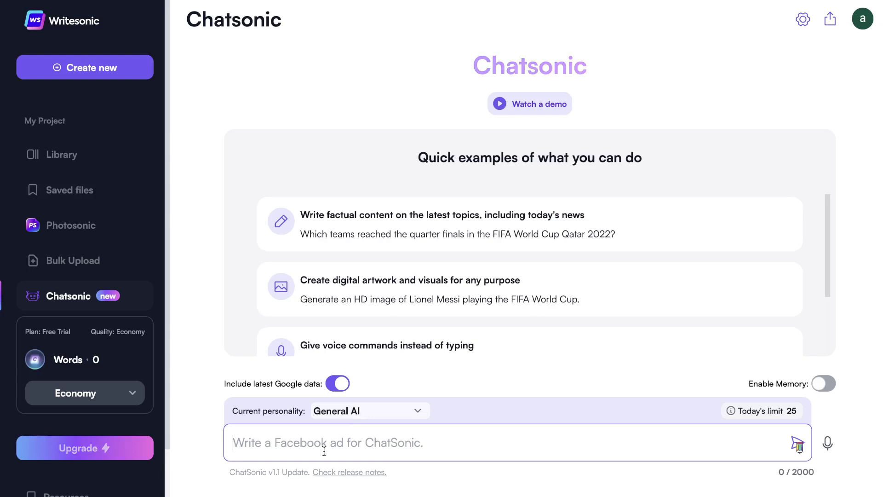
Submit the prompt "write a paragragh on the final game of the fifa and state who won the world cup 2022".
{"action": "type", "text": "write a paragragh on the final game of the fifa and state who won the world cup 2022"}
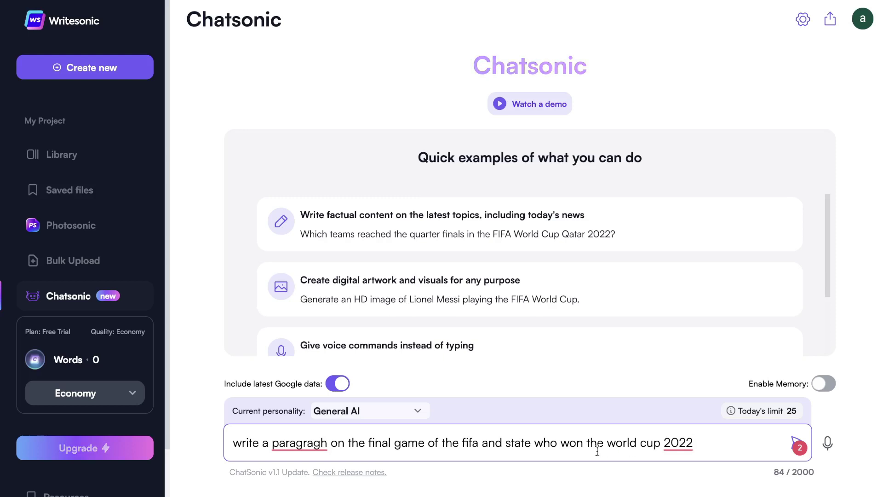
{"action": "key", "text": "BackSpace"}
{"action": "type", "text": "2"}
{"action": "key", "text": "Return"}
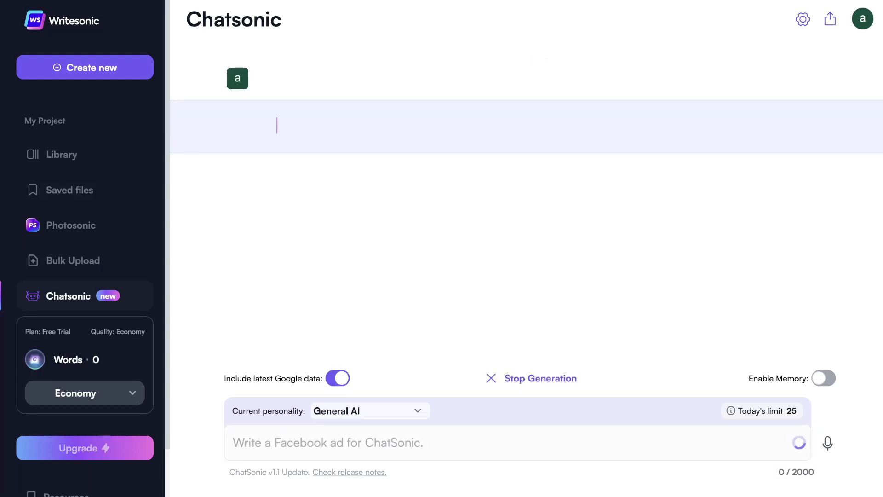
Look through the available AI personalities without changing the General AI selection.
{"action": "left_click", "coordinate": [334, 414]}
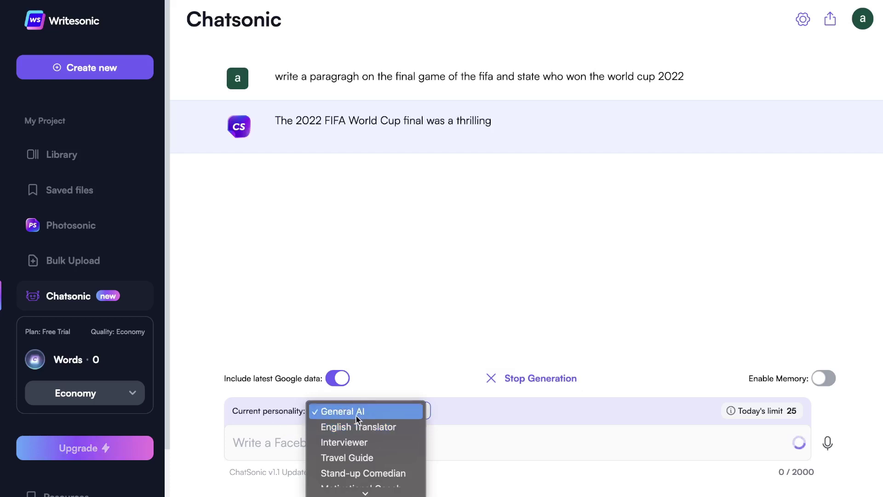
{"action": "scroll", "coordinate": [361, 433], "scroll_direction": "down", "scroll_amount": 3}
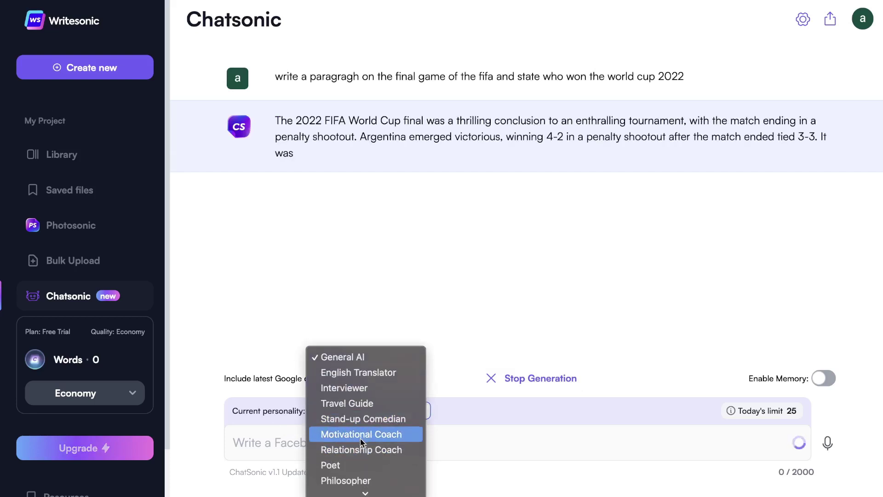
{"action": "scroll", "coordinate": [362, 439], "scroll_direction": "down", "scroll_amount": 2}
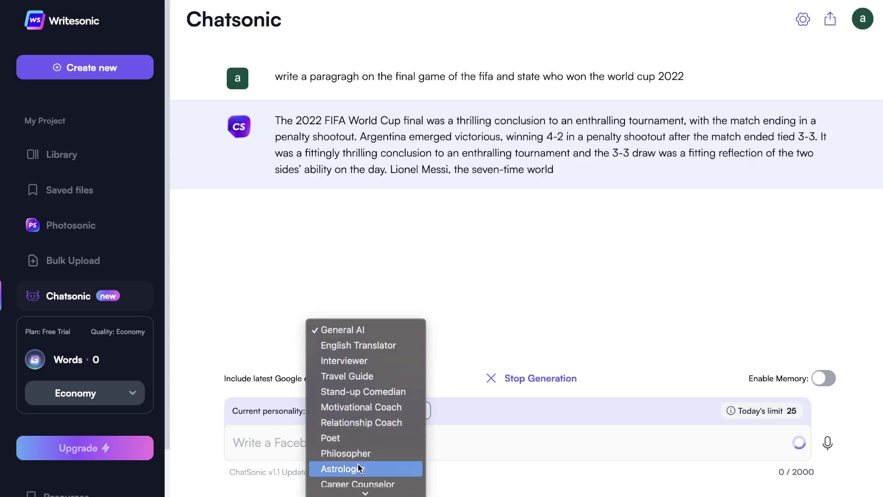
{"action": "scroll", "coordinate": [345, 407], "scroll_direction": "down", "scroll_amount": 2}
{"action": "left_click", "coordinate": [487, 444]}
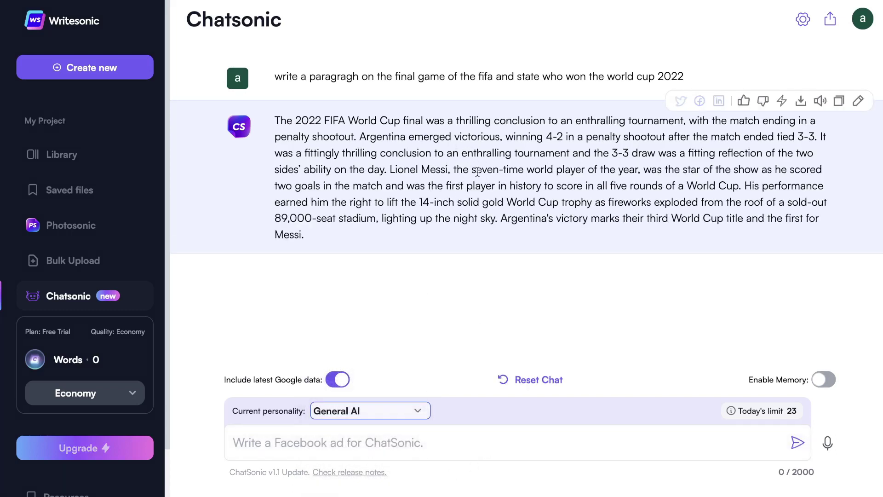
Examine the generated World Cup final paragraph, checking the stated scores and the match details after them.
{"action": "left_click_drag", "start_coordinate": [546, 137], "coordinate": [569, 137]}
{"action": "left_click", "coordinate": [779, 142]}
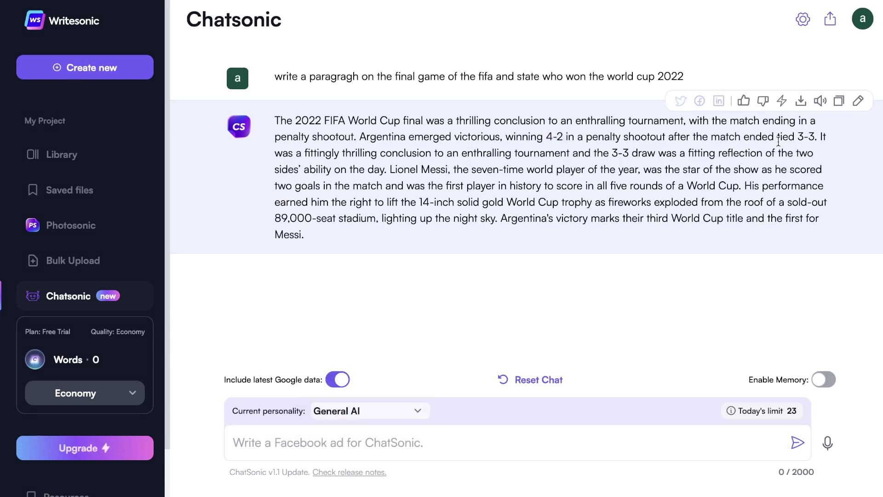
{"action": "left_click_drag", "start_coordinate": [800, 141], "coordinate": [814, 141]}
{"action": "left_click", "coordinate": [735, 174]}
{"action": "left_click_drag", "start_coordinate": [820, 136], "coordinate": [808, 235]}
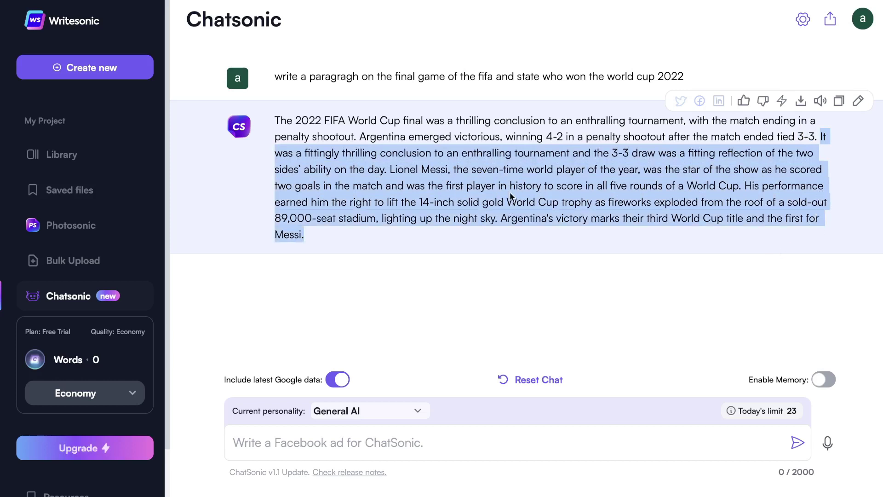
{"action": "left_click", "coordinate": [476, 242]}
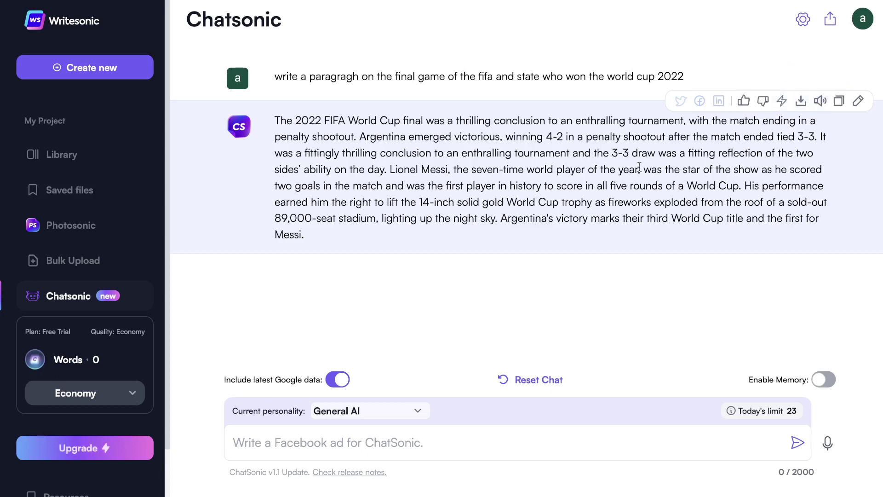
{"action": "triple_click", "coordinate": [612, 184]}
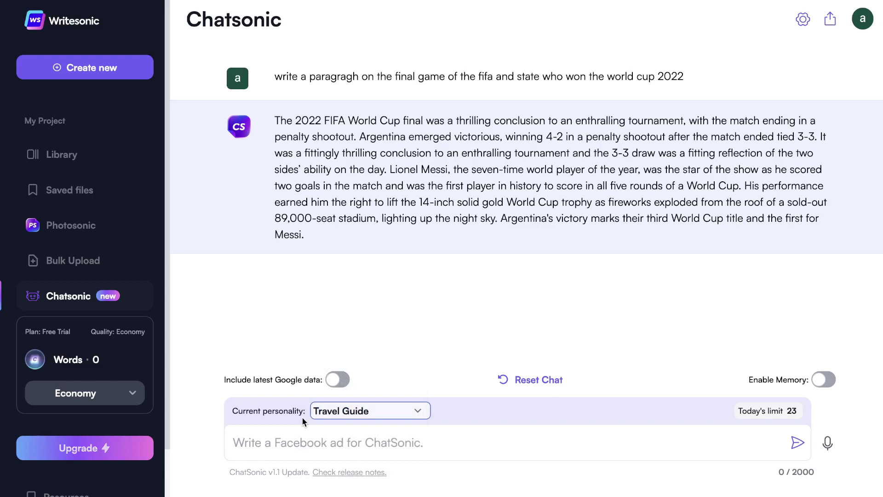
Review the other personalities on offer while leaving Travel Guide selected.
{"action": "left_click", "coordinate": [335, 410]}
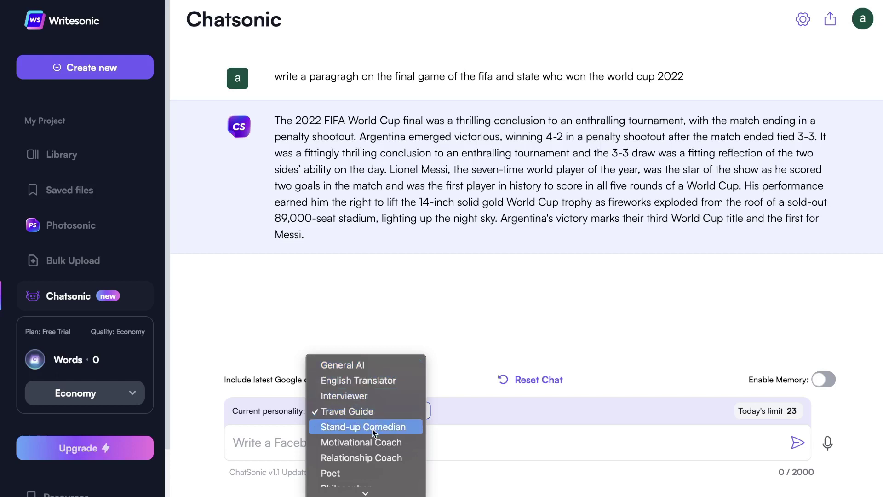
{"action": "scroll", "coordinate": [372, 429], "scroll_direction": "down", "scroll_amount": 1}
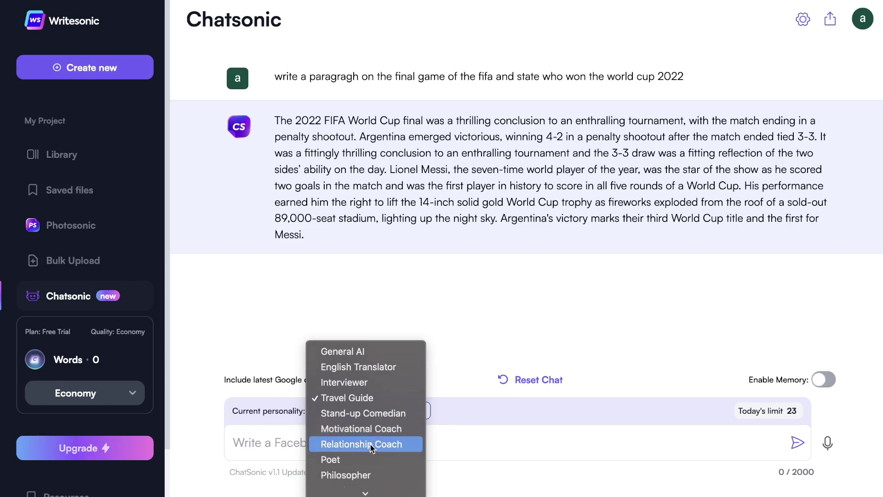
{"action": "mouse_move", "coordinate": [365, 493]}
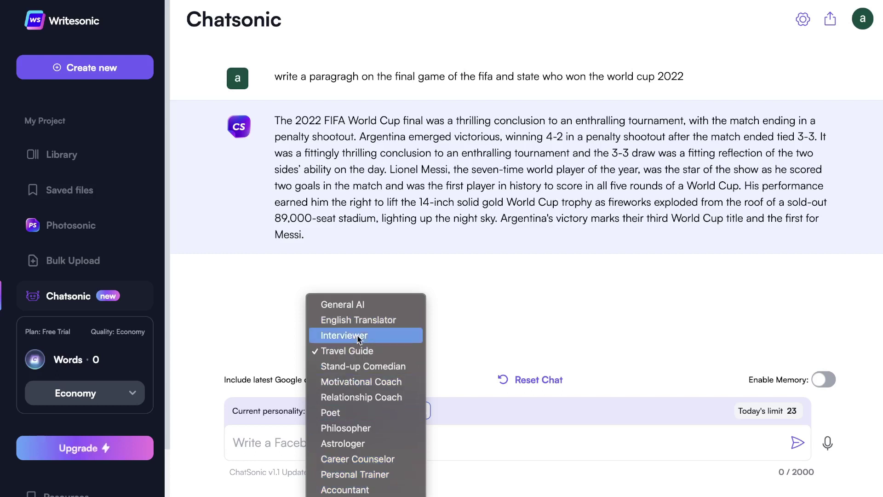
{"action": "left_click", "coordinate": [478, 430]}
{"action": "left_click", "coordinate": [417, 451]}
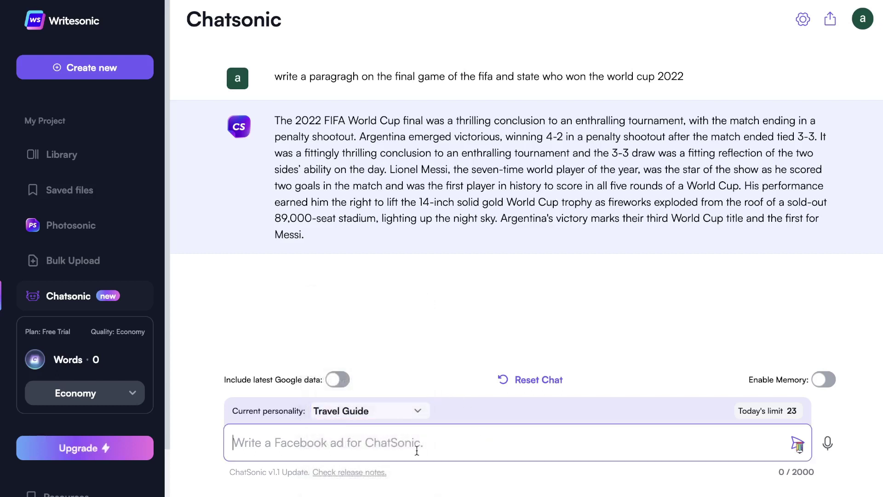
With the Travel Guide personality, submit the corrected prompt "write a paragraph on the places to visit in Qatar 2023".
{"action": "left_click", "coordinate": [353, 416]}
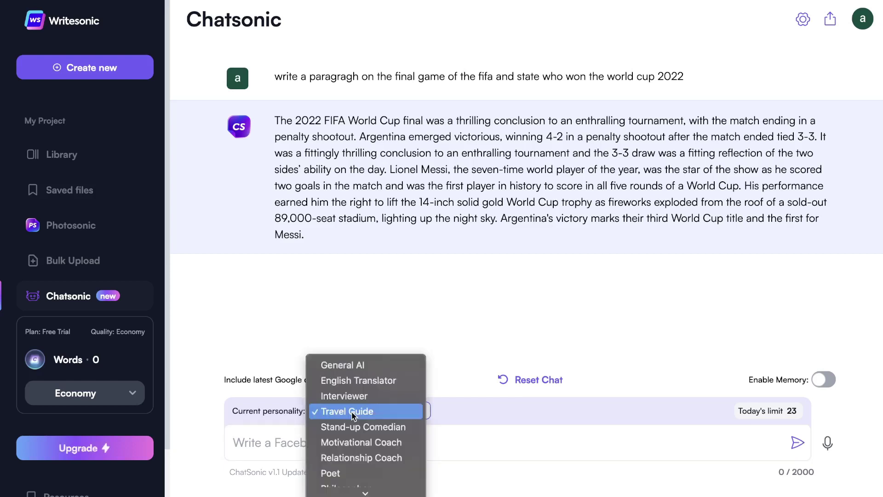
{"action": "left_click", "coordinate": [353, 411]}
{"action": "left_click", "coordinate": [292, 437]}
{"action": "type", "text": "write a paragraph on the bes places to visit in Qatar 2023"}
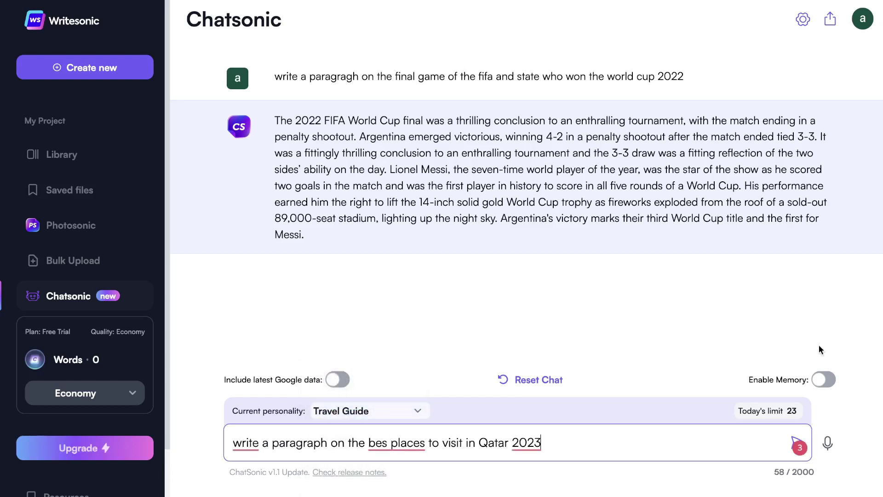
{"action": "mouse_move", "coordinate": [398, 437]}
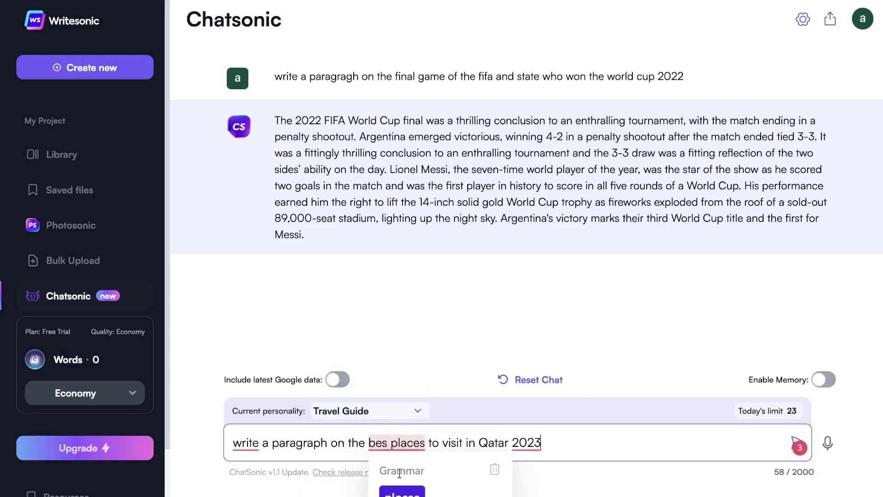
{"action": "left_click", "coordinate": [396, 465]}
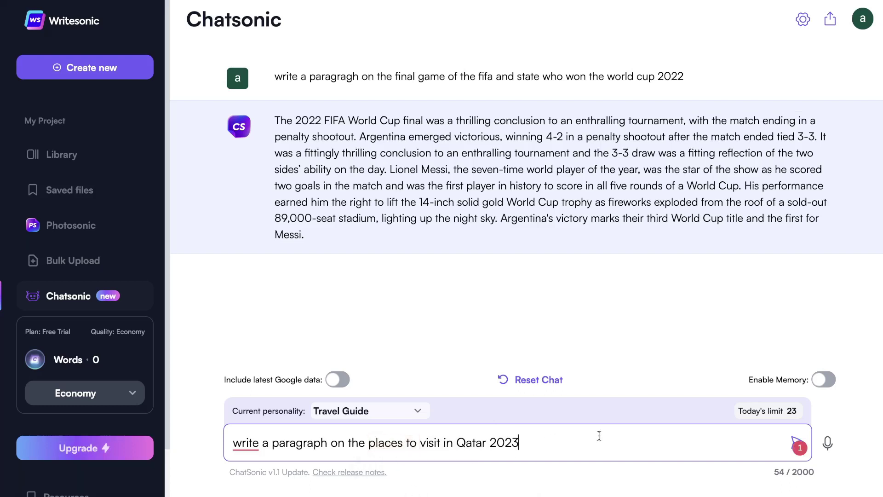
{"action": "key", "text": "Return"}
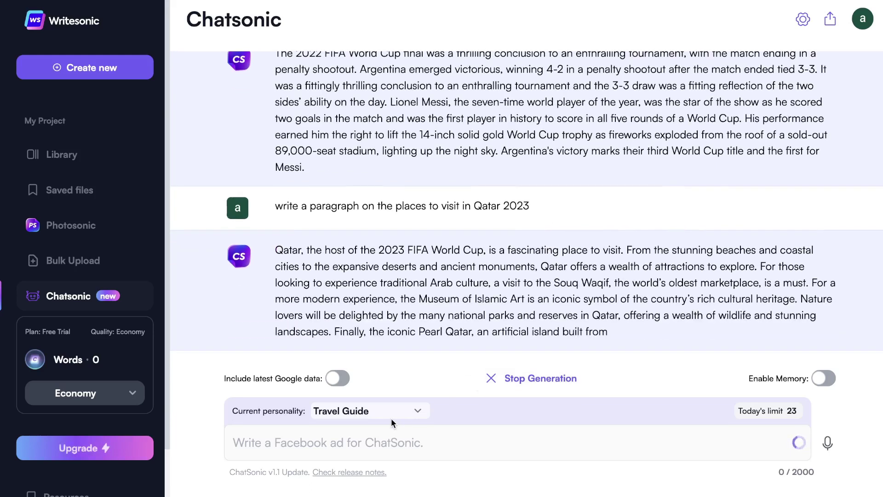
Read the generated Qatar travel paragraph, focusing on the recommended attractions.
{"action": "triple_click", "coordinate": [438, 265]}
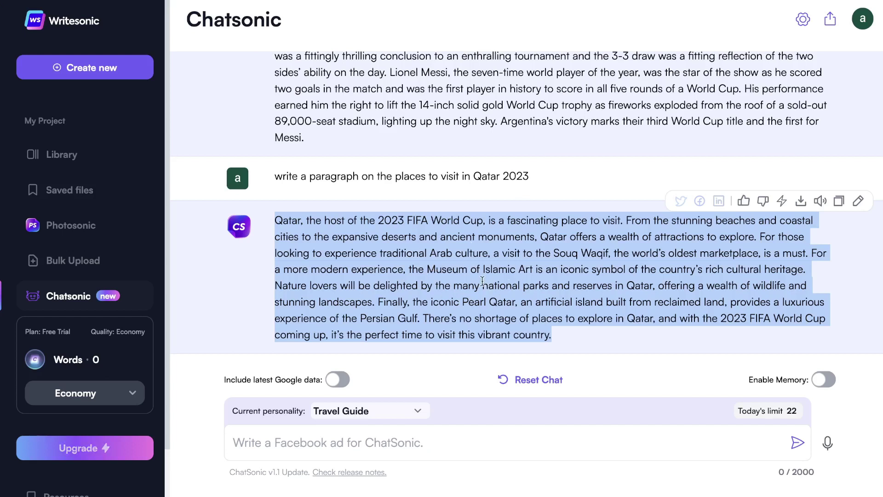
{"action": "left_click", "coordinate": [407, 296]}
{"action": "left_click_drag", "start_coordinate": [382, 302], "coordinate": [331, 241]}
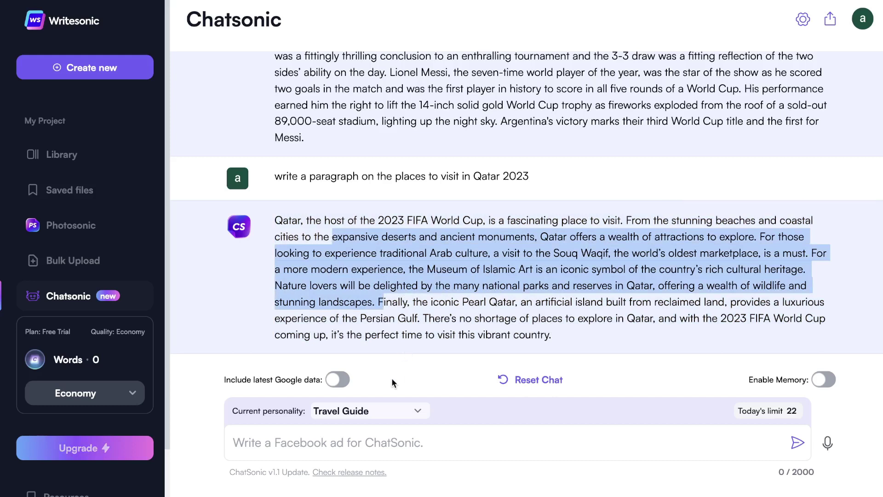
Switch the chat personality to General AI so that the latest Google data can be included.
{"action": "left_click", "coordinate": [376, 412]}
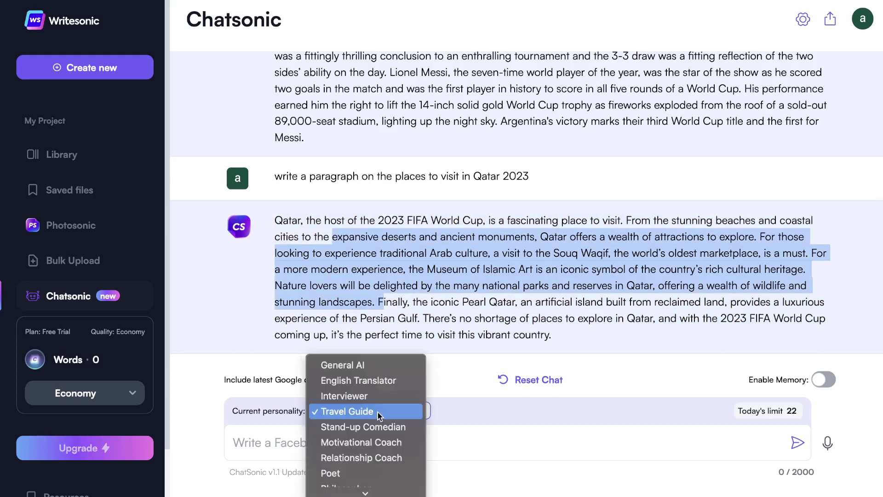
{"action": "left_click", "coordinate": [378, 412]}
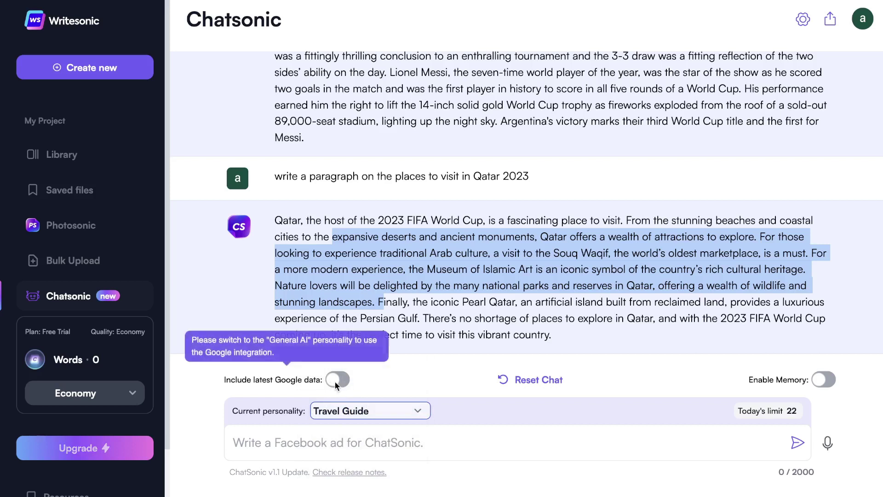
{"action": "left_click", "coordinate": [341, 411]}
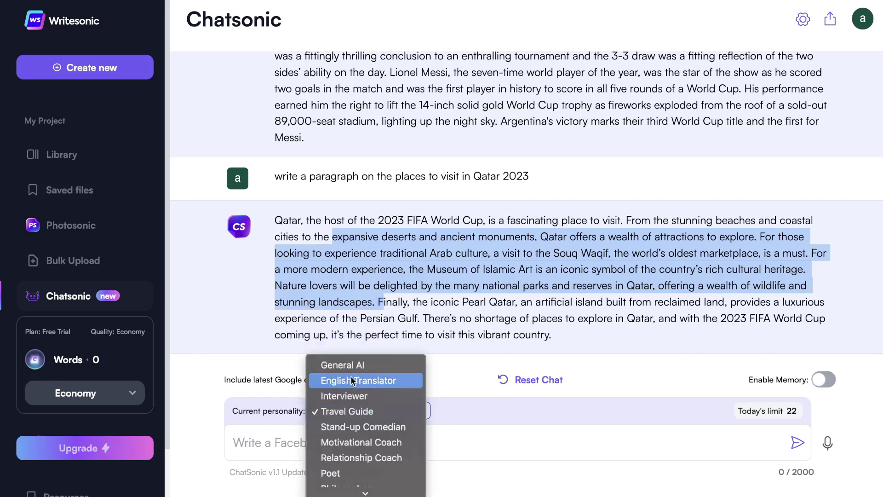
{"action": "left_click", "coordinate": [350, 310]}
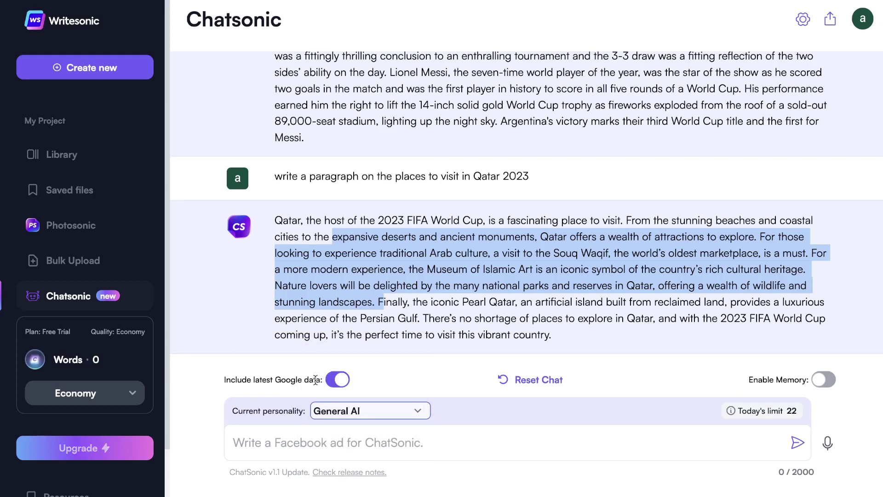
Submit the prompt "write a paragraph on the places to visit in Qatar 2023" again, using General AI with the latest Google data included.
{"action": "left_click", "coordinate": [343, 451]}
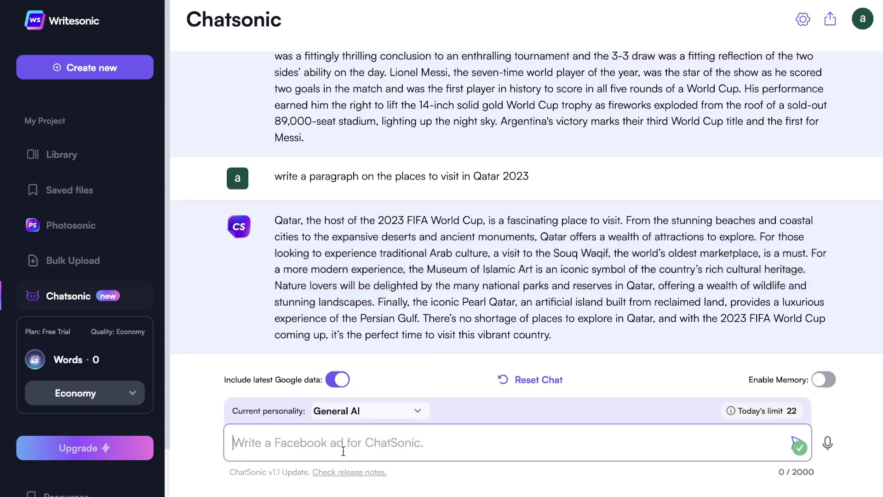
{"action": "mouse_move", "coordinate": [376, 266]}
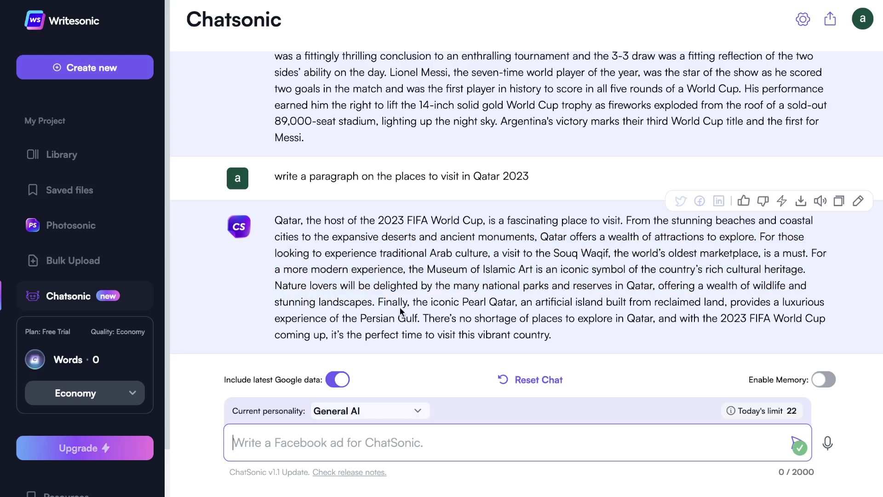
{"action": "left_click_drag", "start_coordinate": [258, 384], "coordinate": [315, 384]}
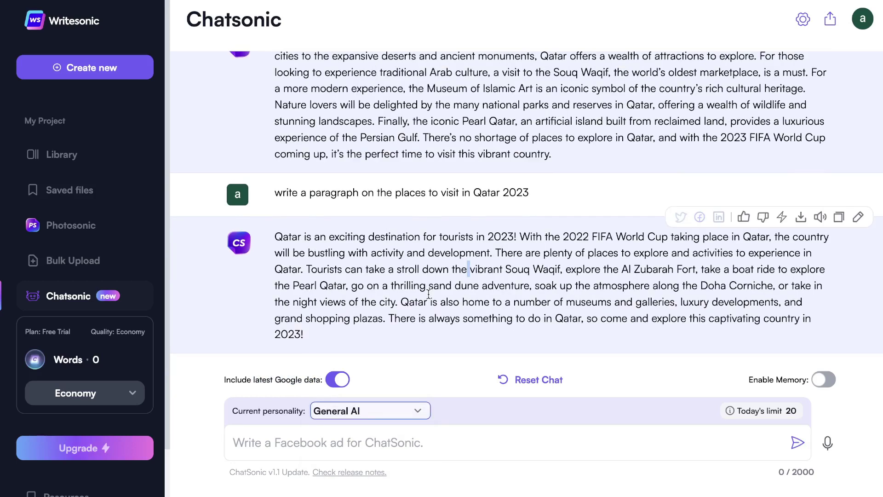
Review the new General AI paragraph on Qatar against the earlier Travel Guide answer, keeping the latest Google data included.
{"action": "triple_click", "coordinate": [424, 286]}
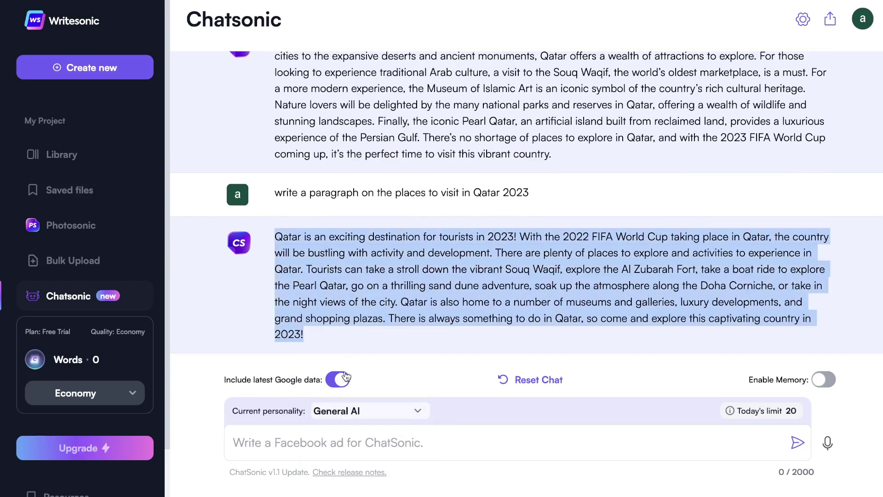
{"action": "left_click", "coordinate": [339, 380]}
{"action": "left_click", "coordinate": [340, 381]}
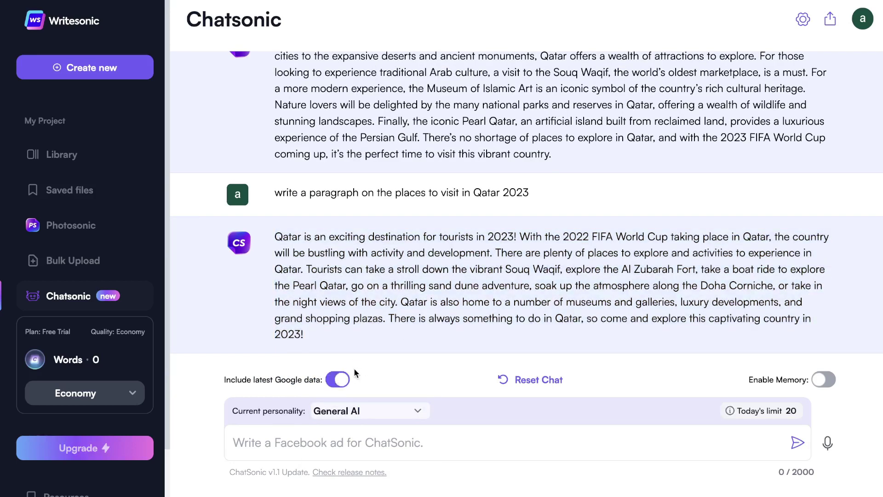
{"action": "mouse_move", "coordinate": [497, 305]}
{"action": "mouse_move", "coordinate": [424, 317]}
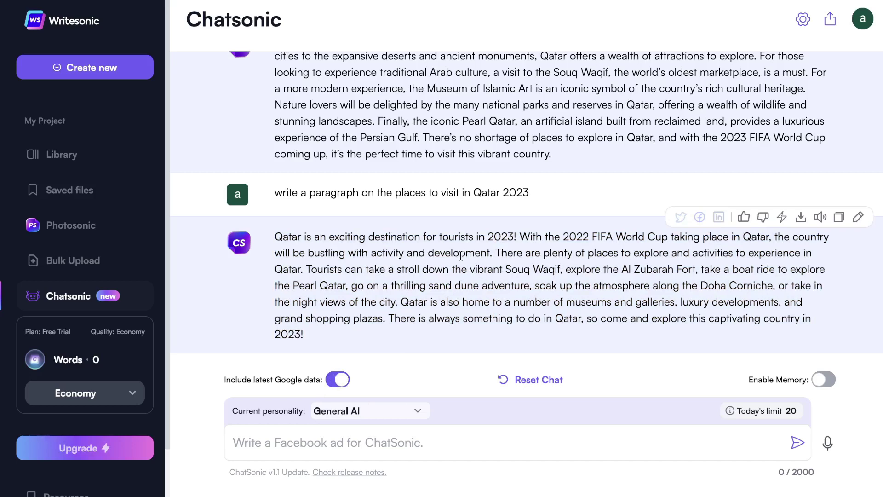
{"action": "scroll", "coordinate": [447, 225], "scroll_direction": "up", "scroll_amount": 1}
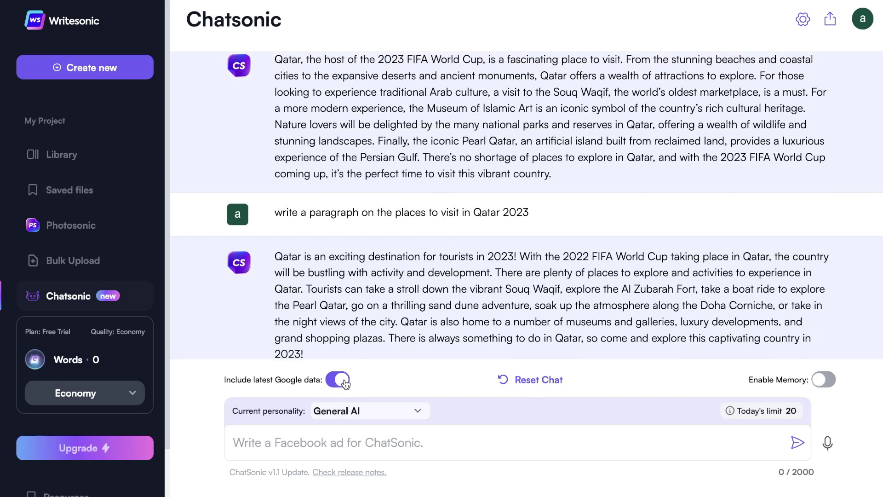
Submit the prompt "create an HD image of superman kicking a soccer ball in space" and look over the generated images.
{"action": "type", "text": "create an HD image of superman kicking a soccer ball in space"}
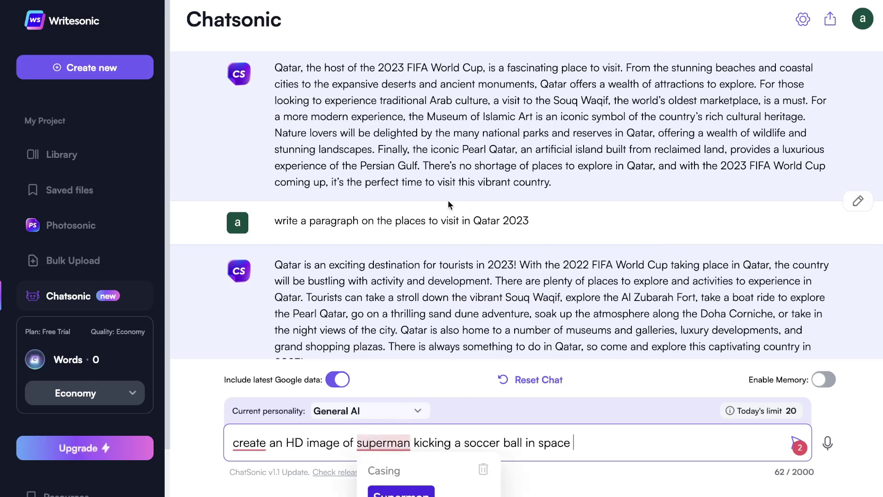
{"action": "triple_click", "coordinate": [313, 444]}
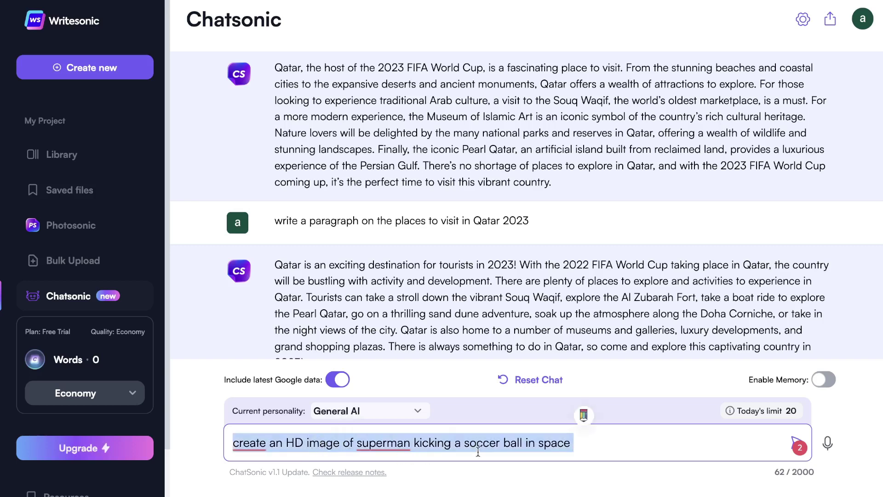
{"action": "key", "text": "Return"}
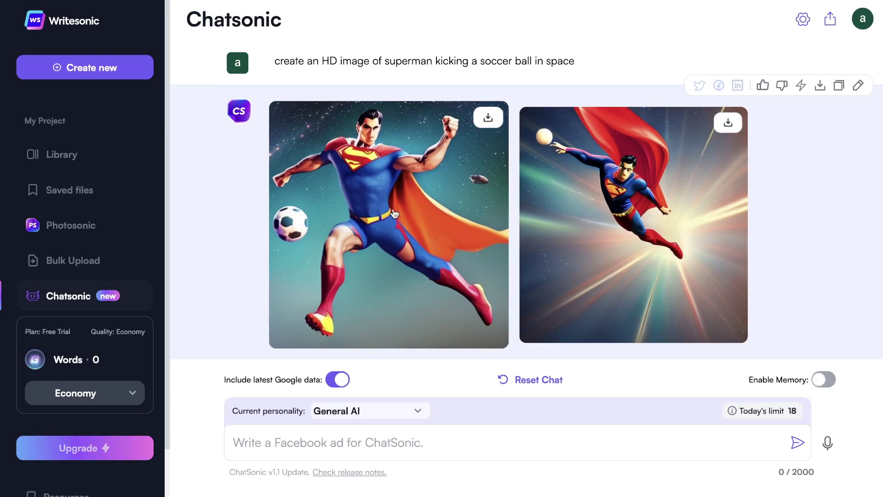
{"action": "scroll", "coordinate": [394, 213], "scroll_direction": "down", "scroll_amount": 1}
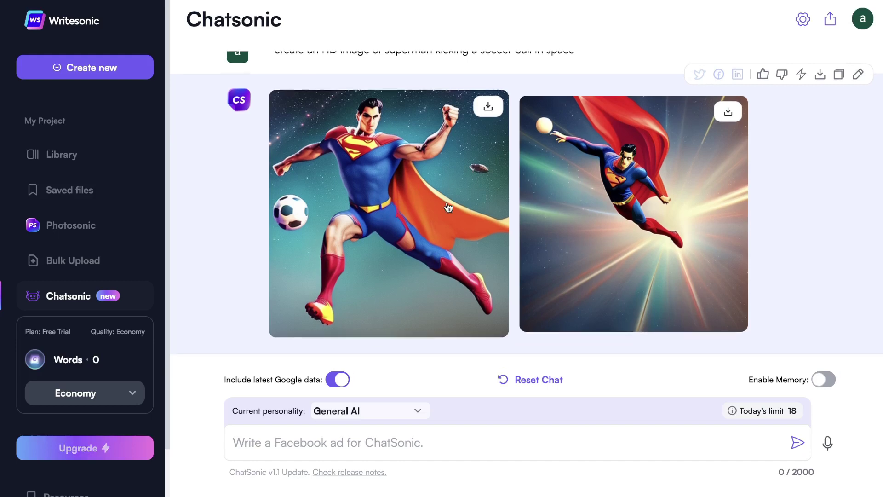
{"action": "scroll", "coordinate": [449, 208], "scroll_direction": "up", "scroll_amount": 1}
{"action": "scroll", "coordinate": [852, 425], "scroll_direction": "down", "scroll_amount": 1}
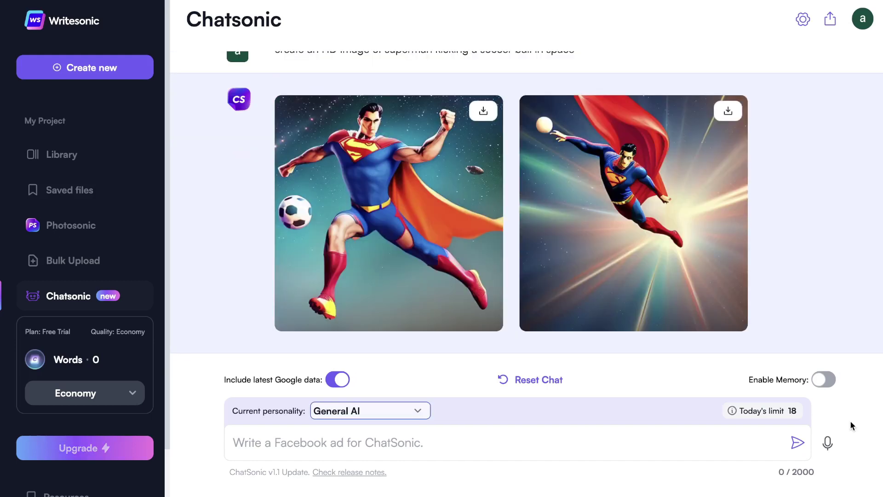
Allow microphone access for voice prompting, then dictate and send a prompt beginning with "write a paragraph about".
{"action": "left_click", "coordinate": [828, 444]}
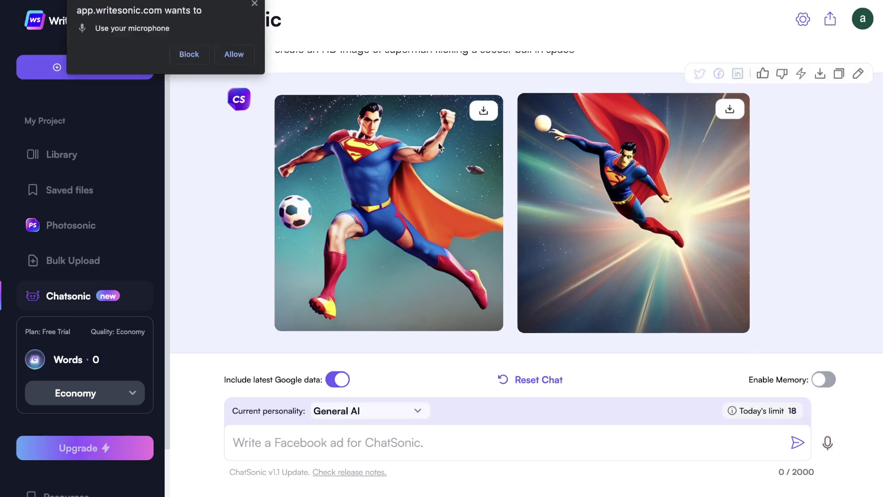
{"action": "left_click", "coordinate": [234, 54]}
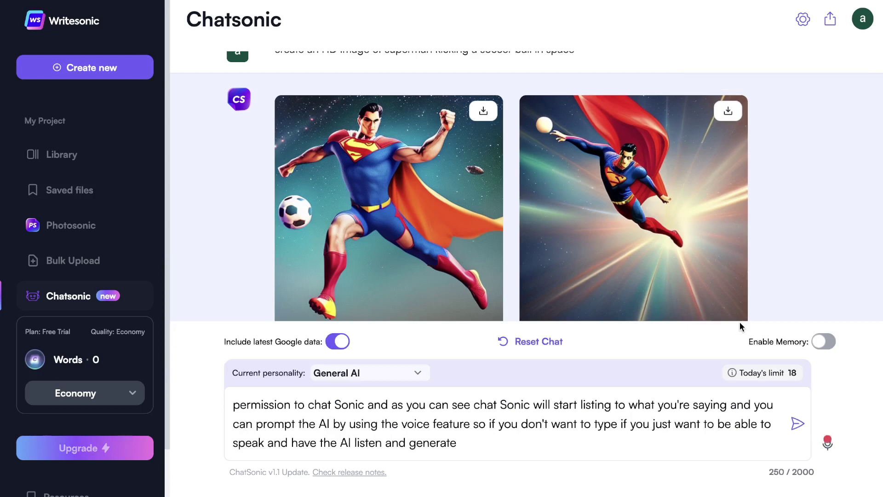
{"action": "left_click", "coordinate": [829, 443]}
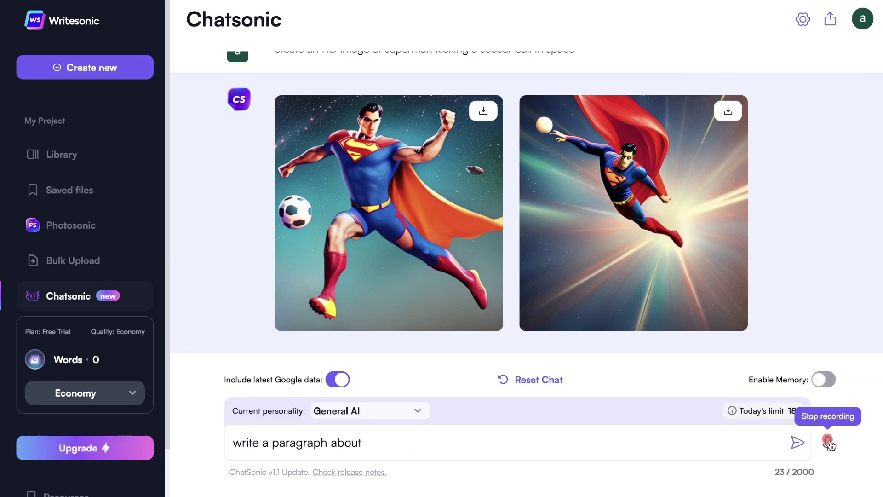
{"action": "left_click", "coordinate": [799, 443]}
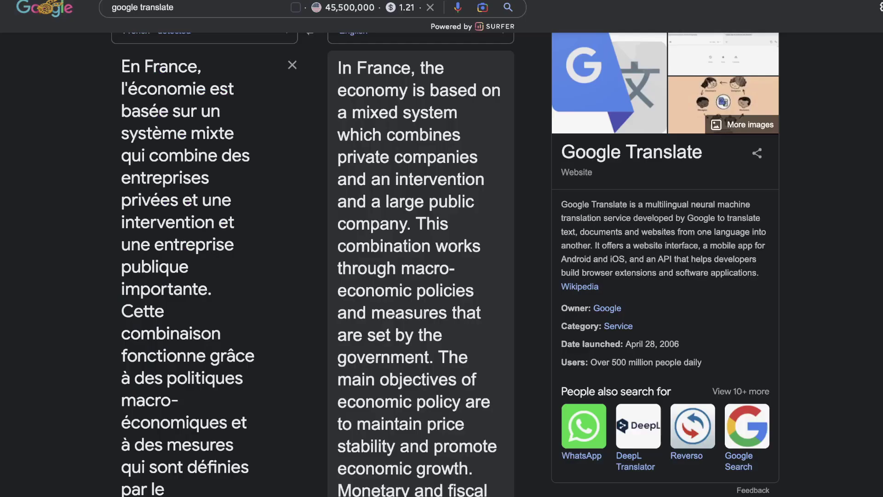
In Google Translate, compare the French paragraph on how the economy works with its English translation.
{"action": "scroll", "coordinate": [365, 179], "scroll_direction": "up", "scroll_amount": 2}
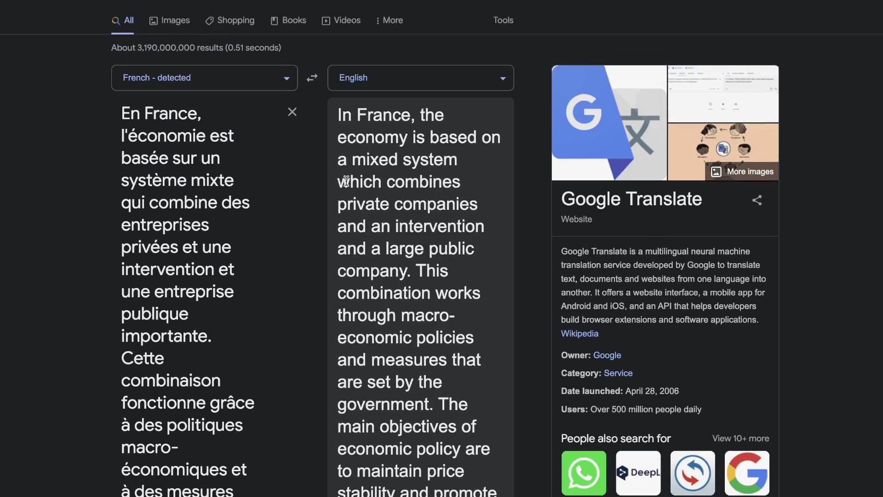
{"action": "scroll", "coordinate": [358, 115], "scroll_direction": "down", "scroll_amount": 1}
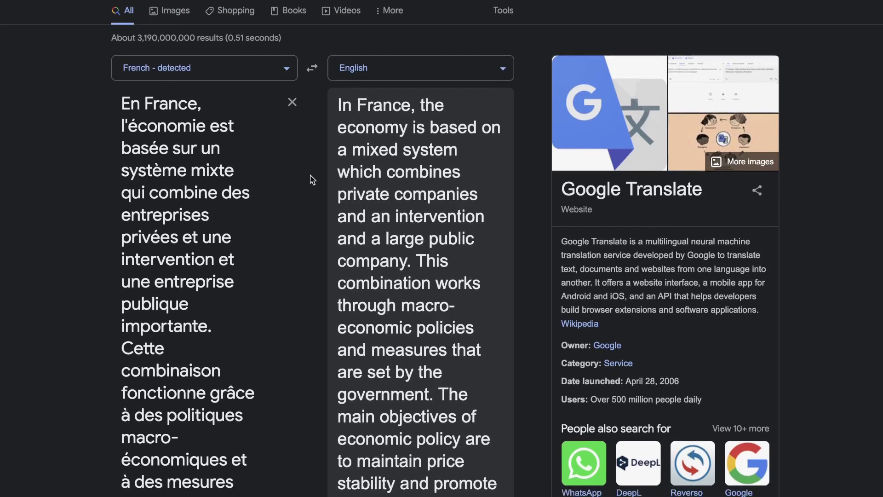
{"action": "scroll", "coordinate": [430, 243], "scroll_direction": "down", "scroll_amount": 1}
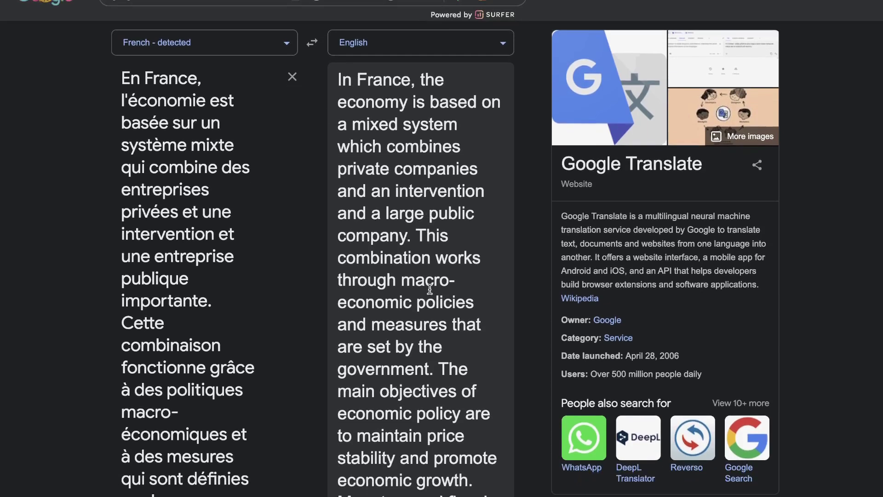
{"action": "left_click_drag", "start_coordinate": [359, 81], "coordinate": [416, 97]}
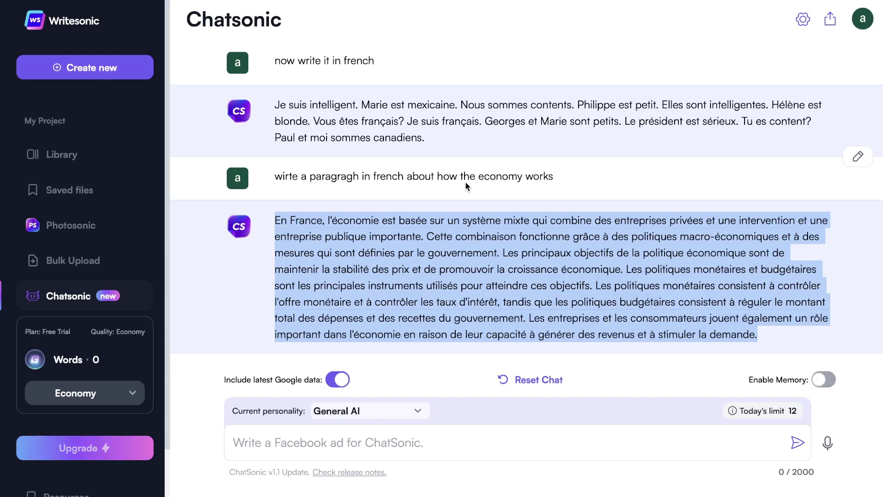
Back in Chatsonic, review the French economy prompt and answer, along with the earlier MacBook and Qatar paragraphs in the conversation.
{"action": "triple_click", "coordinate": [439, 174]}
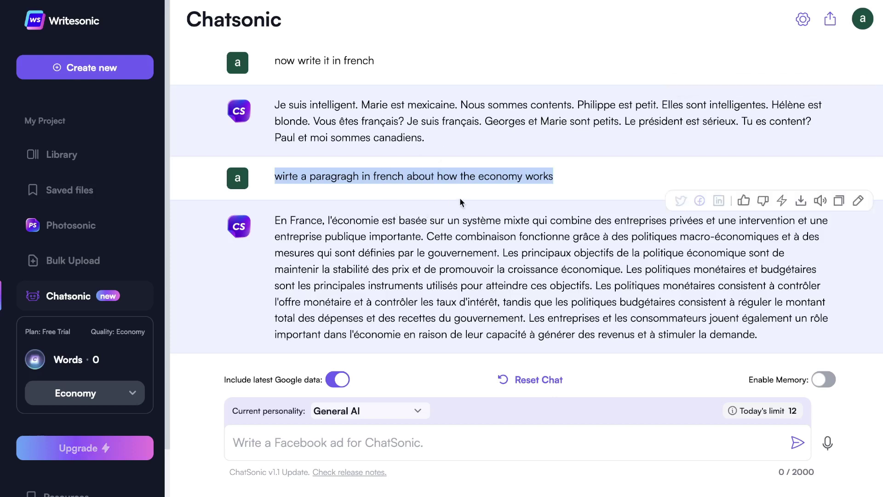
{"action": "left_click", "coordinate": [490, 284]}
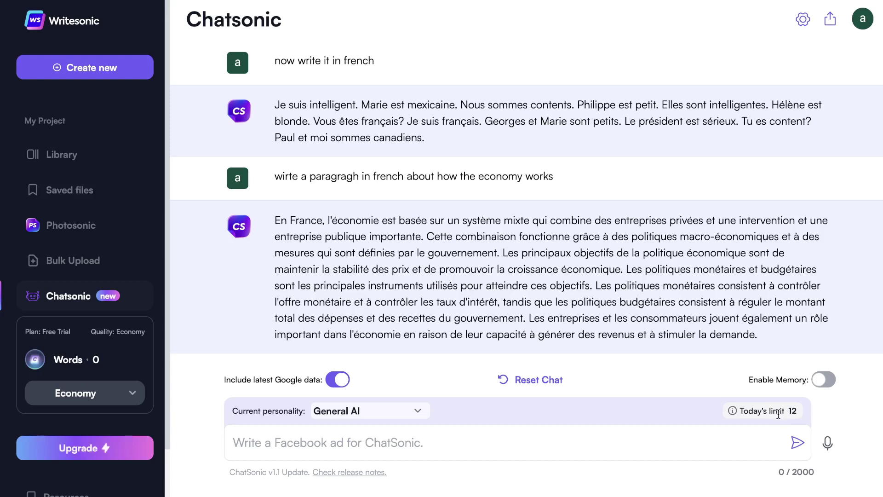
{"action": "scroll", "coordinate": [560, 278], "scroll_direction": "up", "scroll_amount": 7}
{"action": "triple_click", "coordinate": [560, 278]}
{"action": "scroll", "coordinate": [560, 278], "scroll_direction": "up", "scroll_amount": 15}
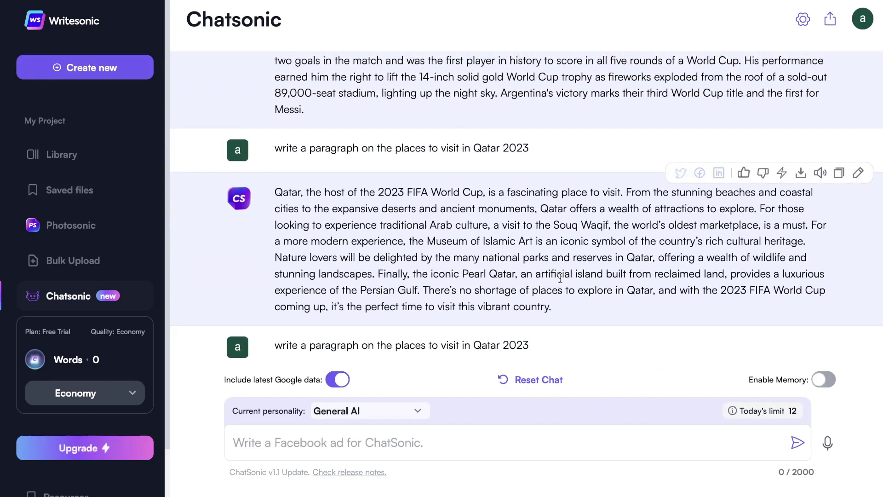
{"action": "scroll", "coordinate": [560, 278], "scroll_direction": "down", "scroll_amount": 17}
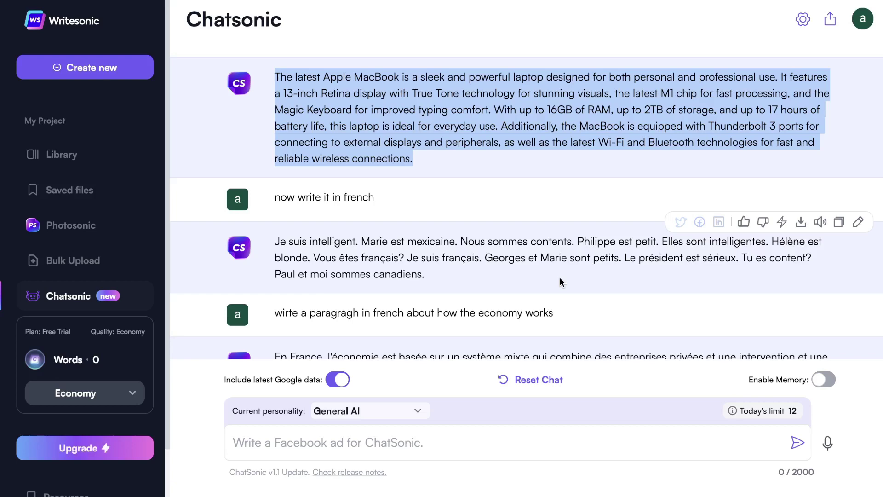
{"action": "scroll", "coordinate": [559, 278], "scroll_direction": "down", "scroll_amount": 3}
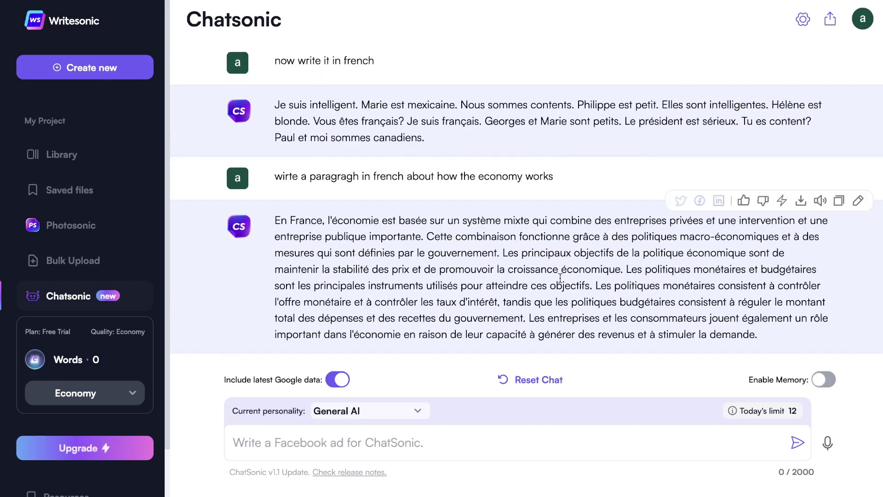